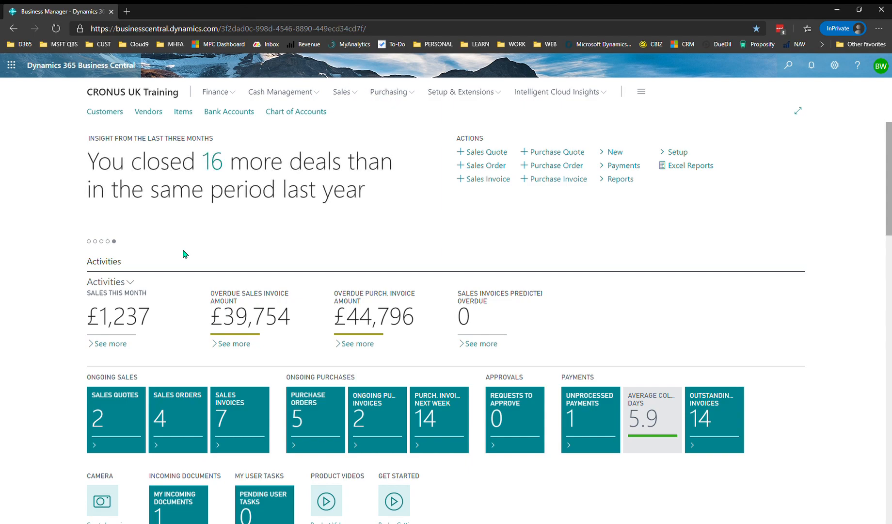
# Step: Open the VAT Statements page with the VATGB template and review the DEFAULT statement's lines down to the VAT G/L reconciliation
pyautogui.click(789, 66)
pyautogui.write('vat state')
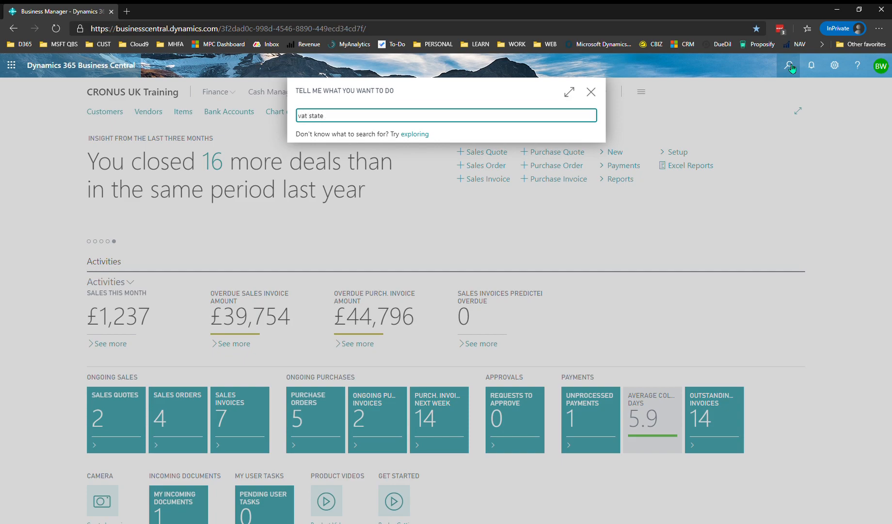
pyautogui.click(336, 156)
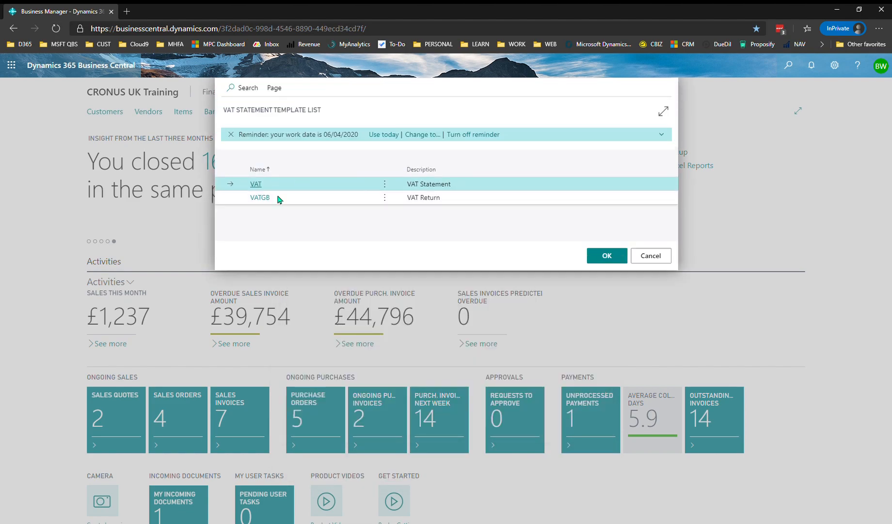
pyautogui.click(279, 200)
pyautogui.click(601, 257)
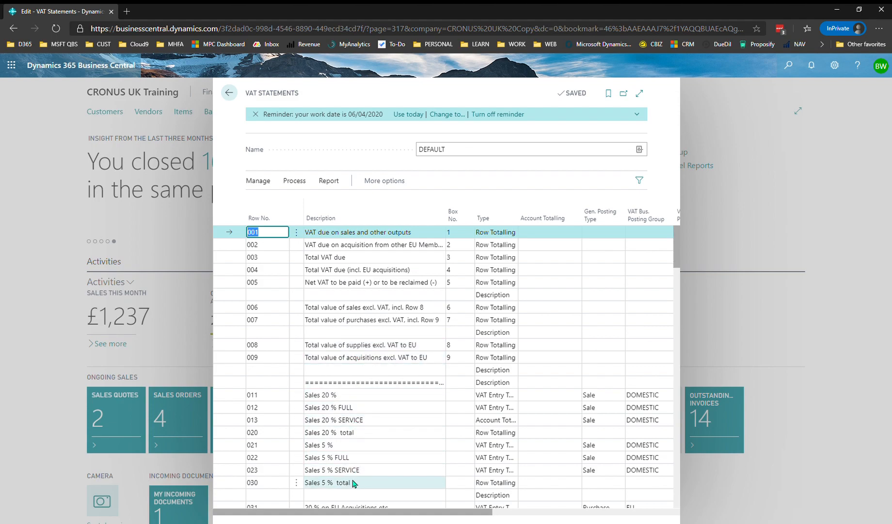
pyautogui.scroll(-15, 353, 482)
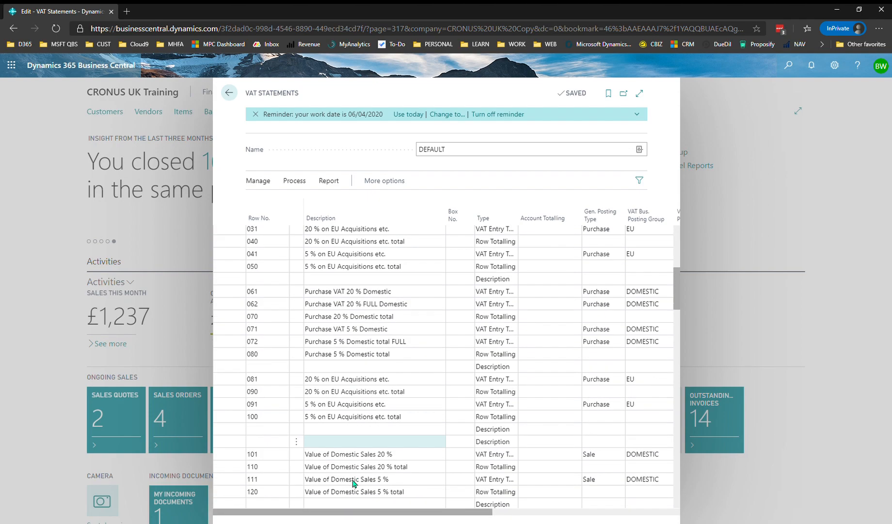
pyautogui.scroll(-5, 354, 482)
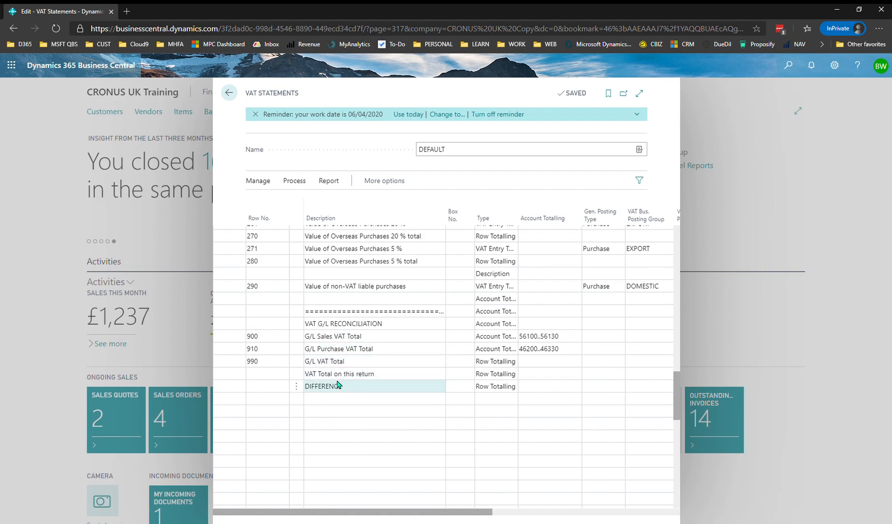
# Step: Preview the DEFAULT VAT statement with date filter 01/01/20..31/03/20 and examine its amounts down to the reconciliation difference
pyautogui.click(291, 186)
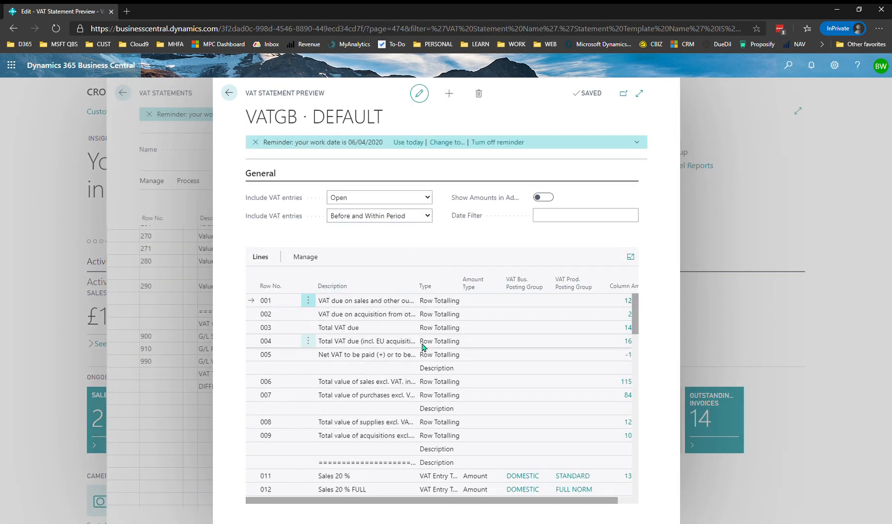
pyautogui.click(568, 222)
pyautogui.write('0101..3103')
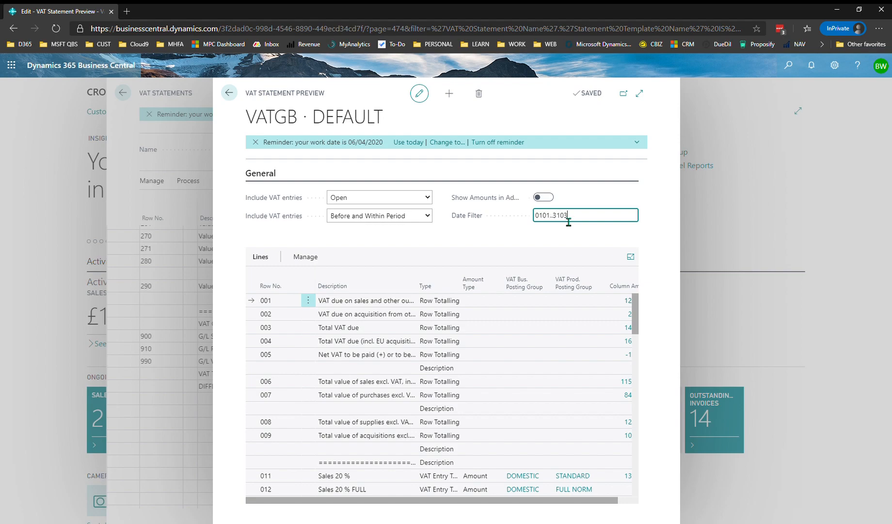
pyautogui.press('Tab')
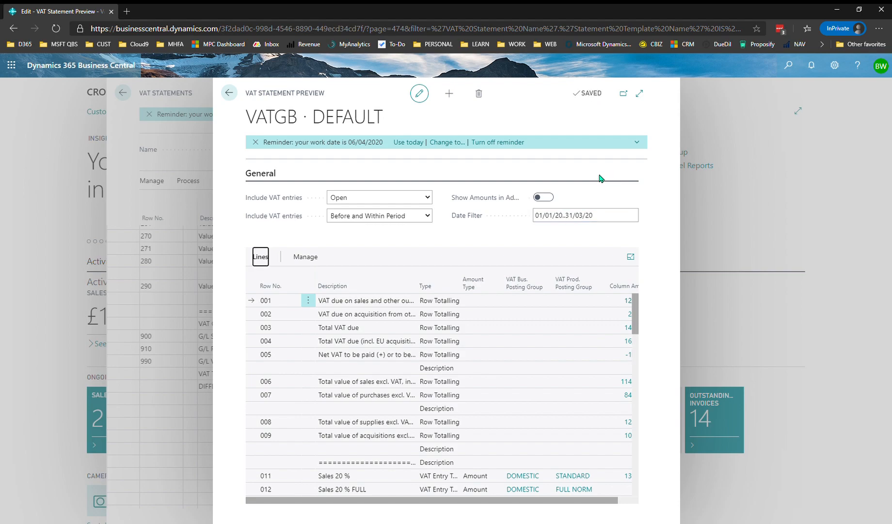
pyautogui.click(640, 94)
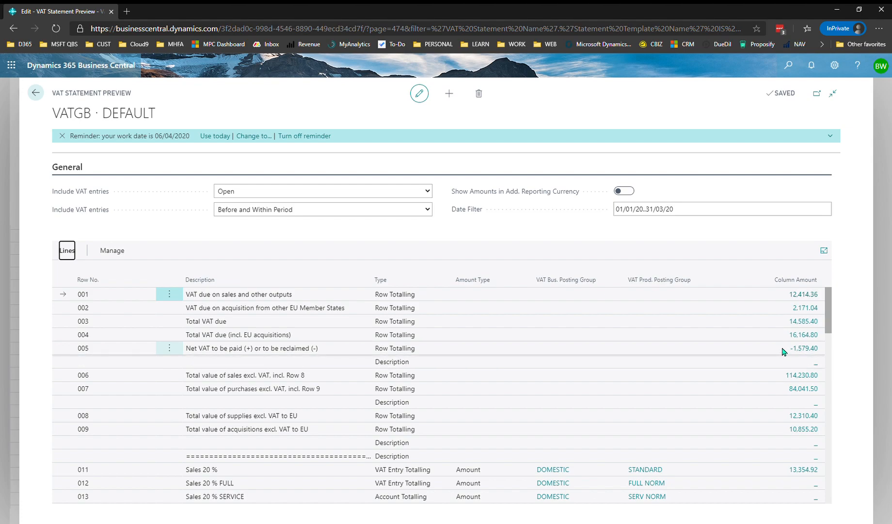
pyautogui.scroll(-10, 782, 352)
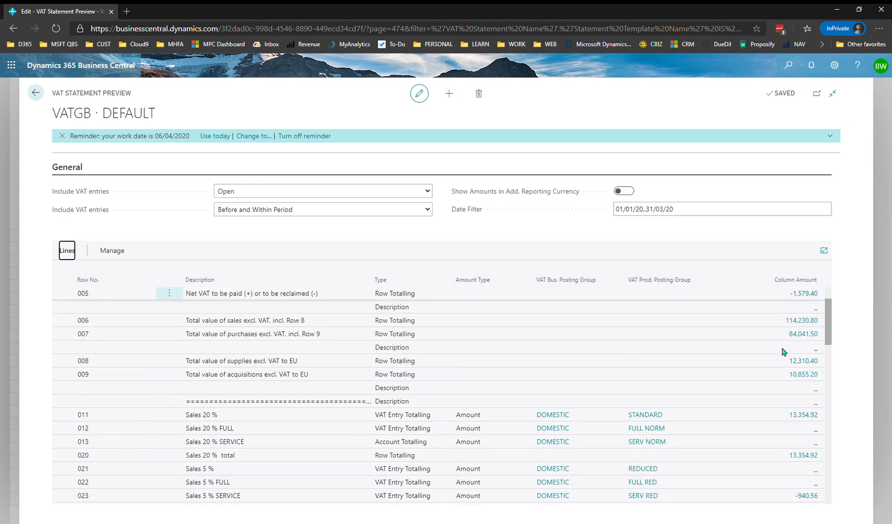
pyautogui.scroll(-10, 781, 351)
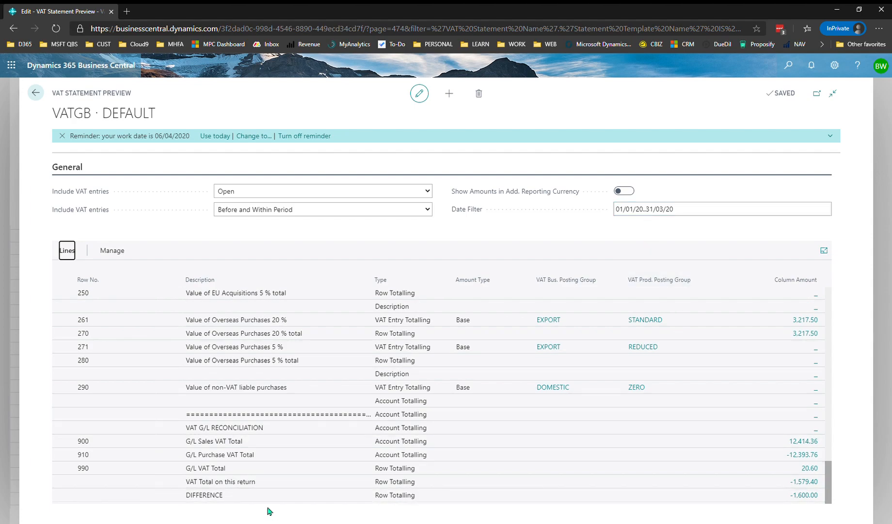
# Step: Find the VAT Entries list and filter it to posting dates up to 31/12/19
pyautogui.click(790, 68)
pyautogui.write('VAT entr')
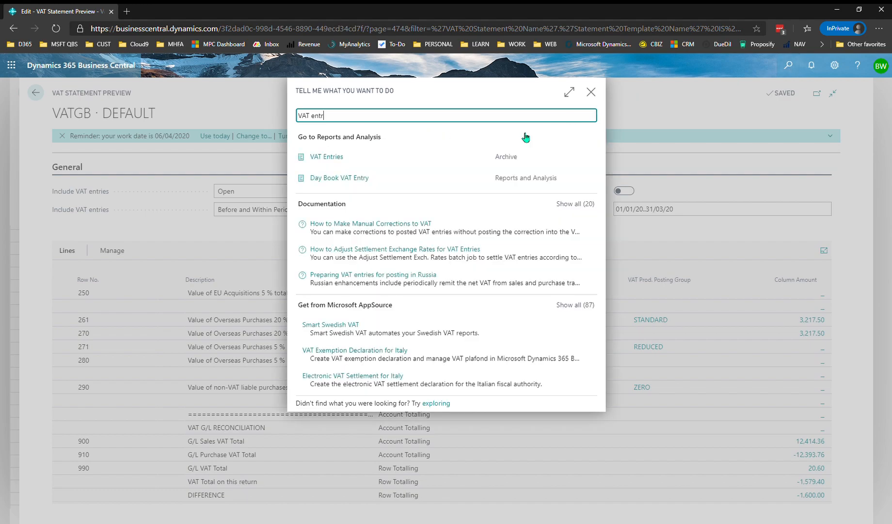
pyautogui.click(342, 167)
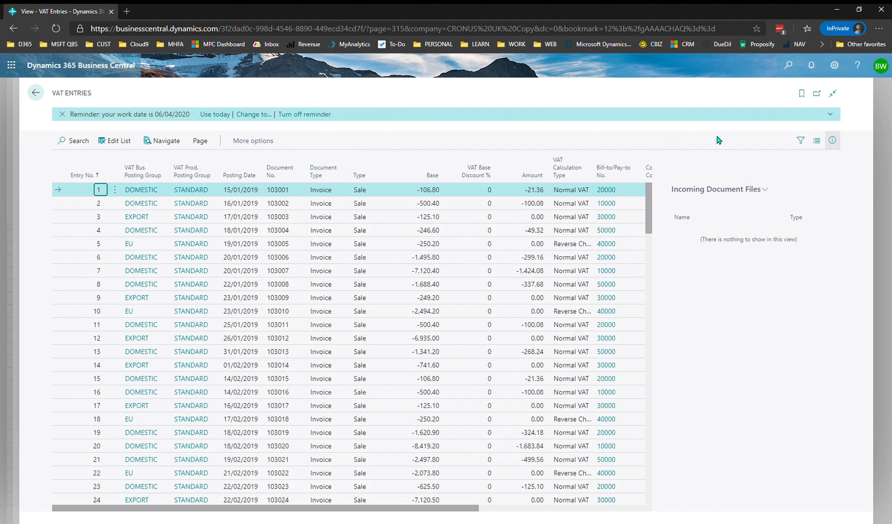
pyautogui.click(801, 141)
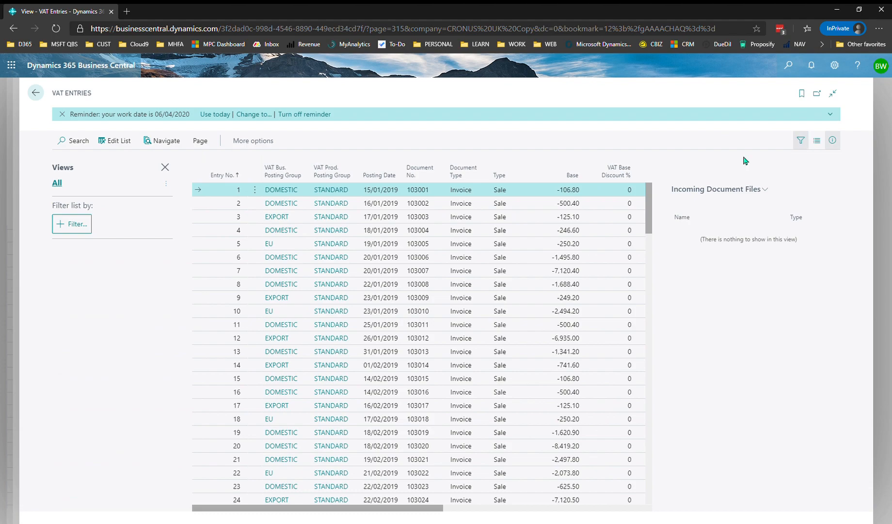
pyautogui.click(76, 227)
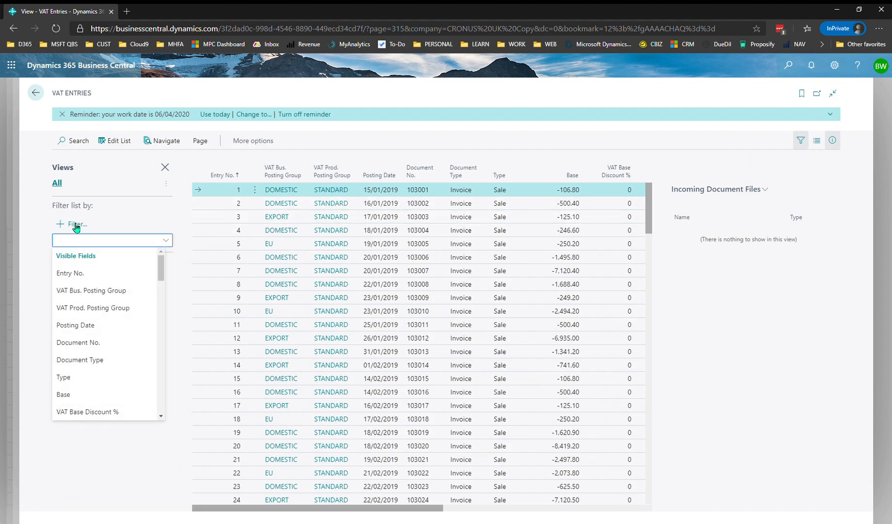
pyautogui.click(98, 324)
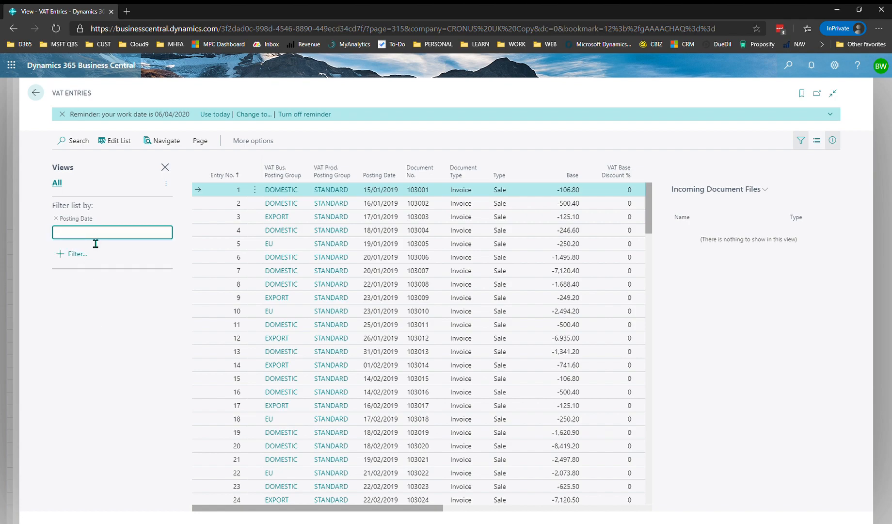
pyautogui.write('..311219')
pyautogui.press('Tab')
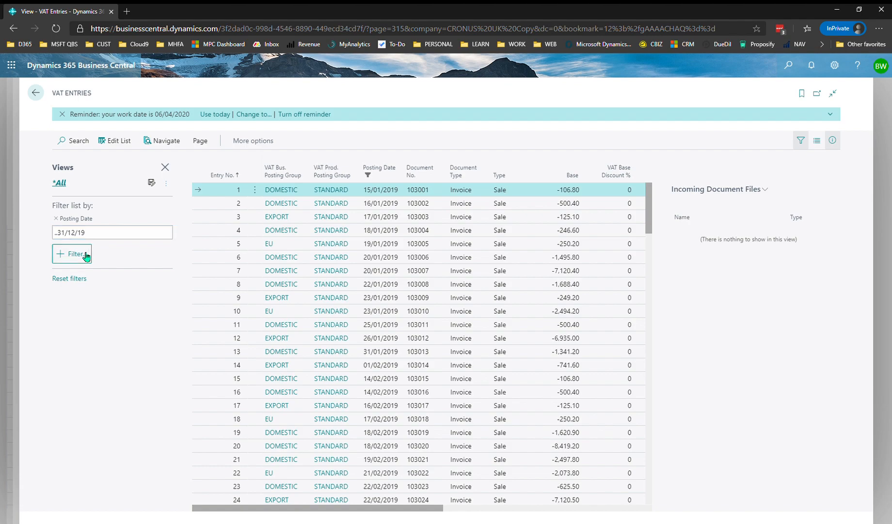
# Step: Filter the VAT entries further to Closed = No and examine the VAT amounts of the remaining lines
pyautogui.click(86, 255)
pyautogui.scroll(-3, 104, 203)
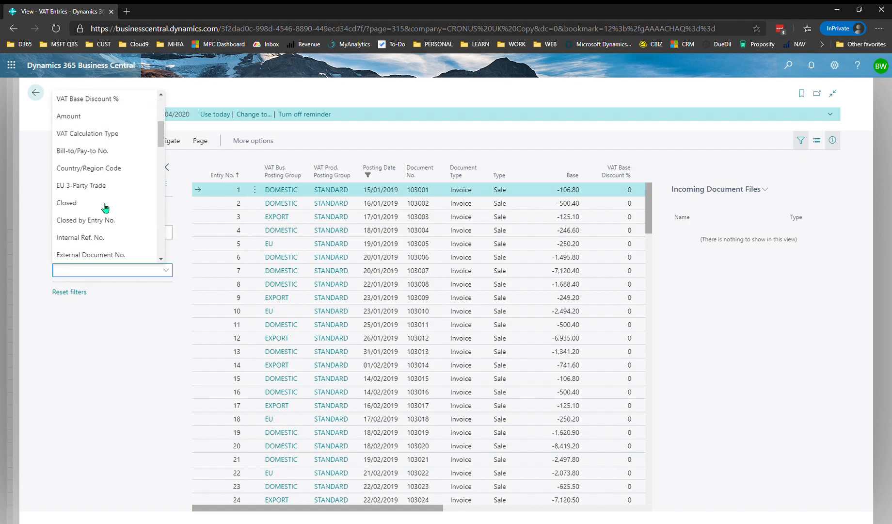
pyautogui.click(67, 204)
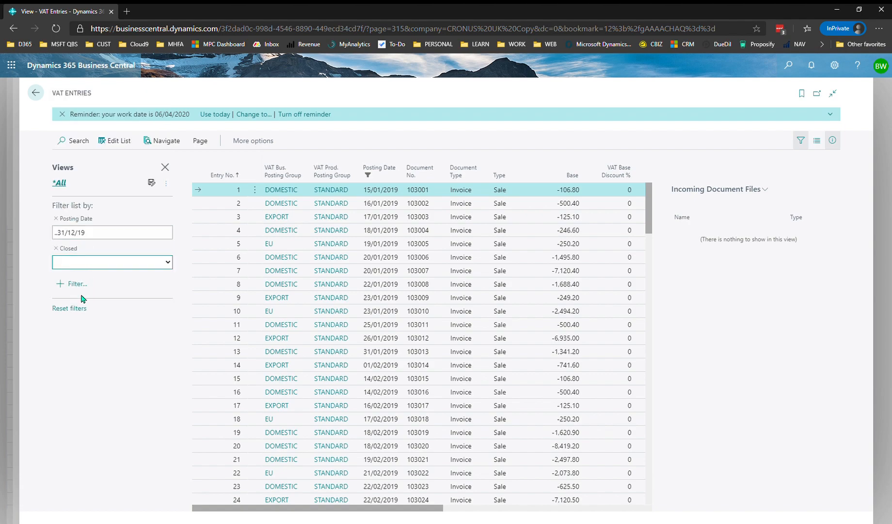
pyautogui.press('n')
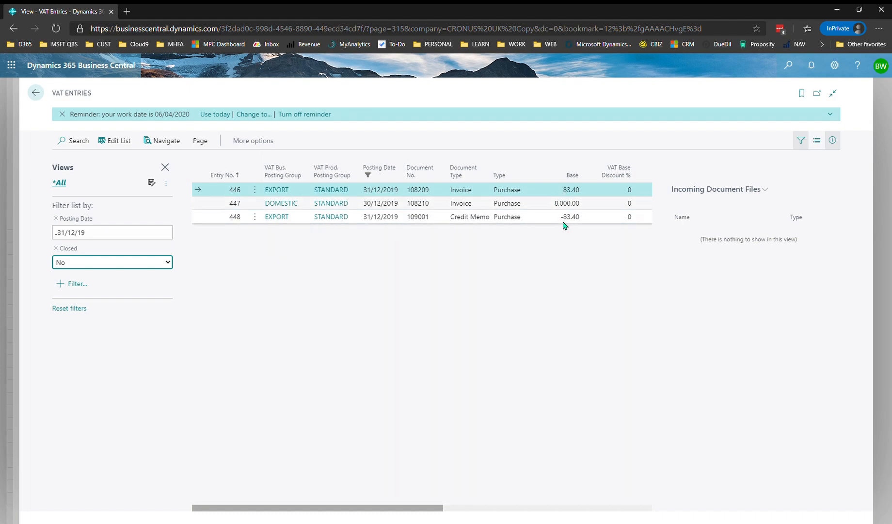
pyautogui.moveTo(352, 508); pyautogui.dragTo(469, 509)
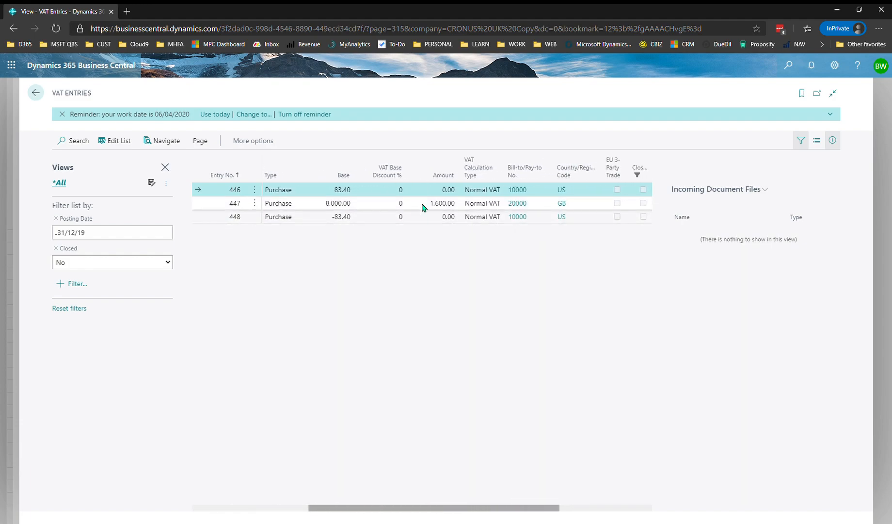
# Step: Return to the VAT statement, export its report for 01/01/2020 to 31/03/2020 as a PDF document and open the file
pyautogui.click(41, 96)
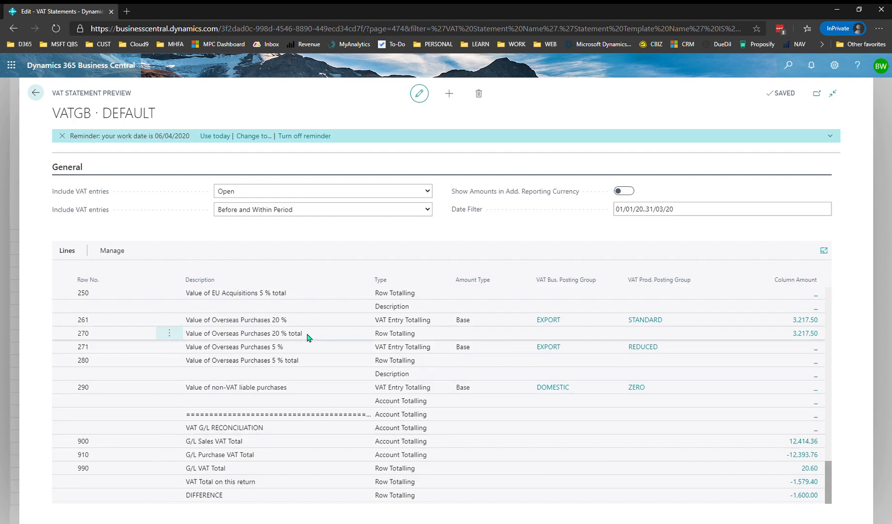
pyautogui.click(37, 93)
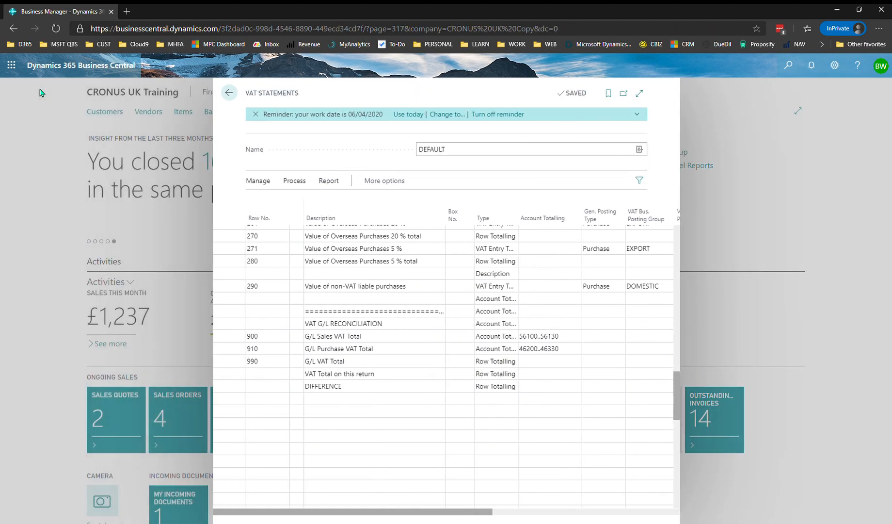
pyautogui.click(301, 183)
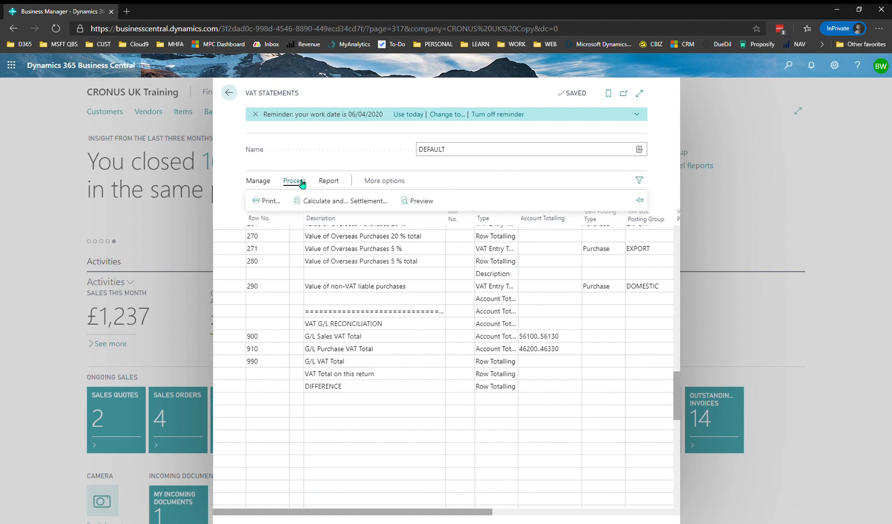
pyautogui.click(266, 201)
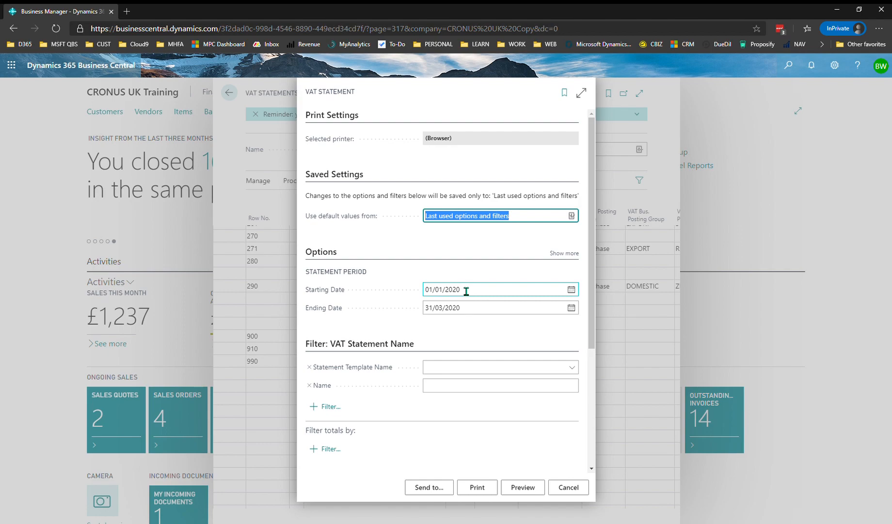
pyautogui.click(566, 253)
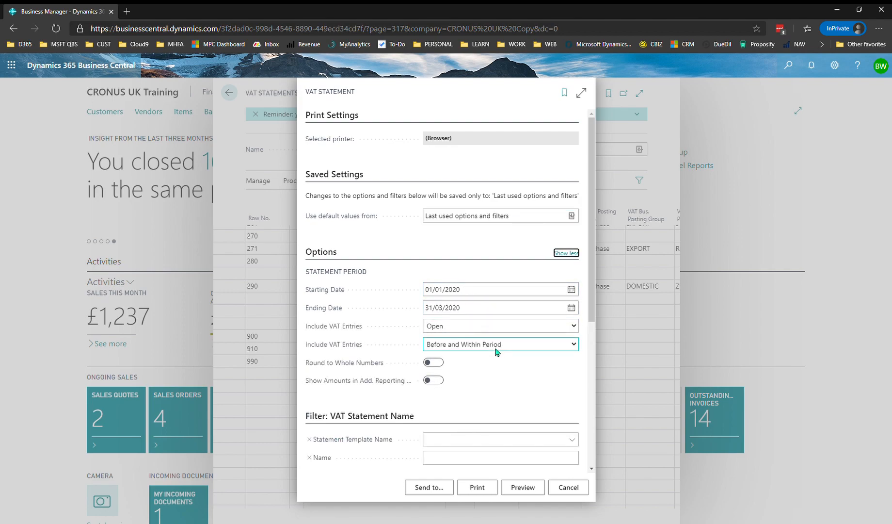
pyautogui.scroll(-5, 497, 352)
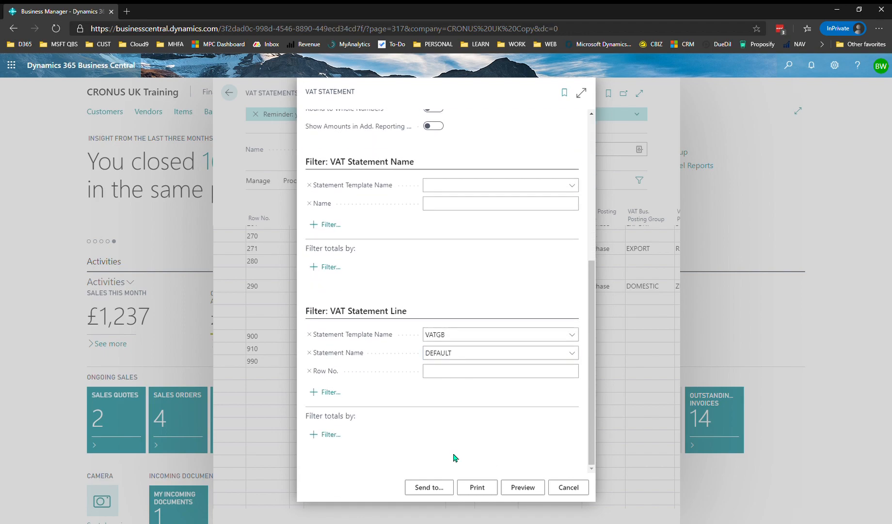
pyautogui.click(429, 487)
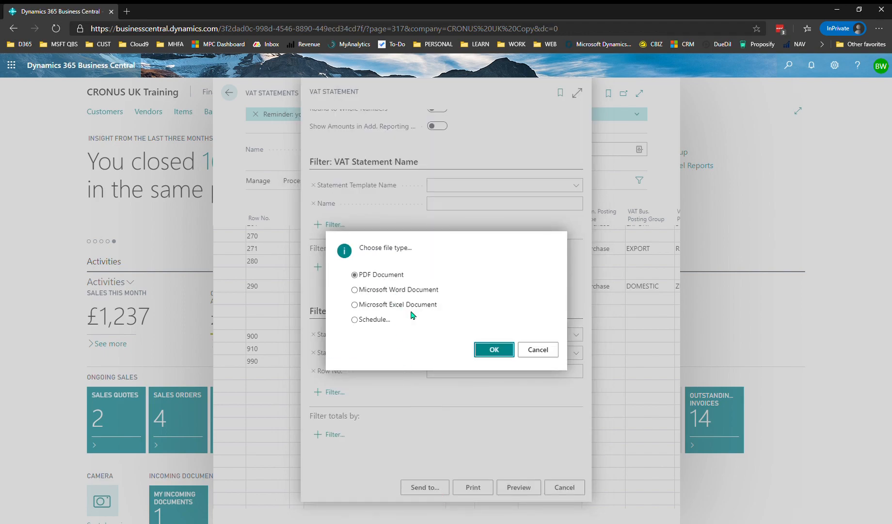
pyautogui.click(488, 353)
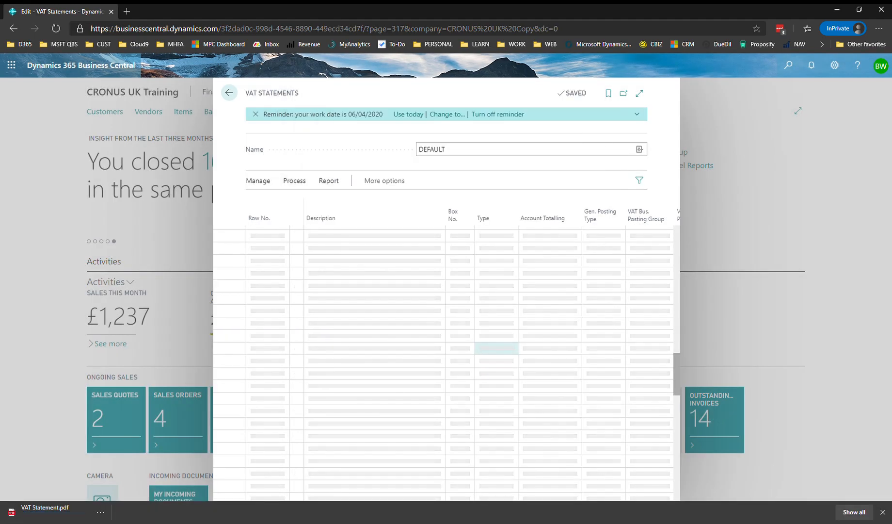
pyautogui.click(31, 513)
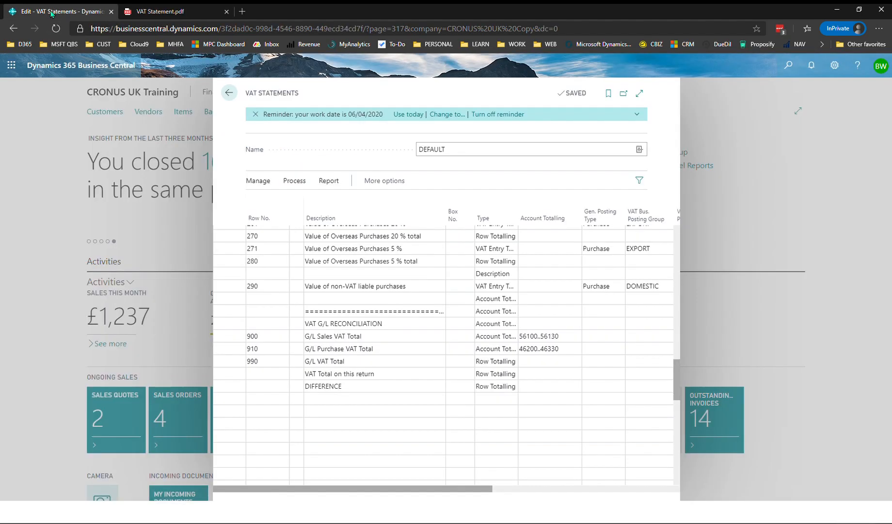
# Step: Preview the Calculate and Post VAT Settlement test report from the VAT statement and enlarge its first page to examine the entries
pyautogui.click(53, 11)
pyautogui.click(296, 181)
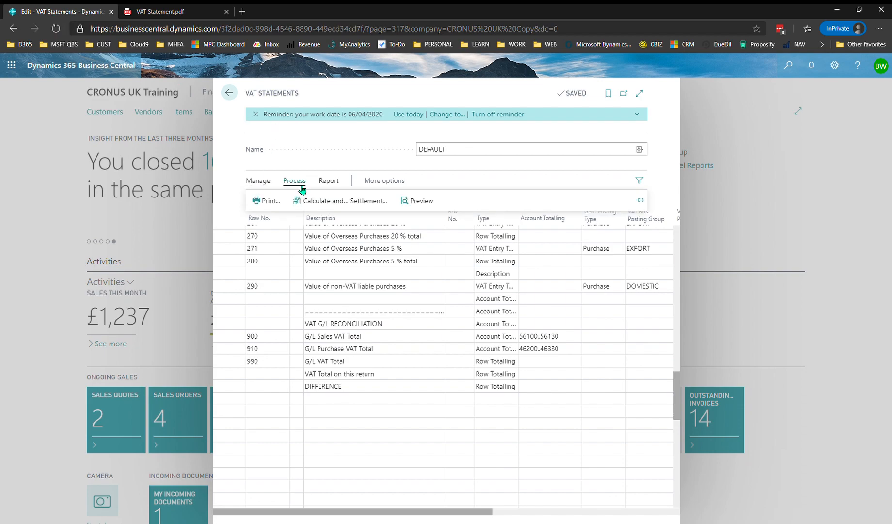
pyautogui.click(333, 201)
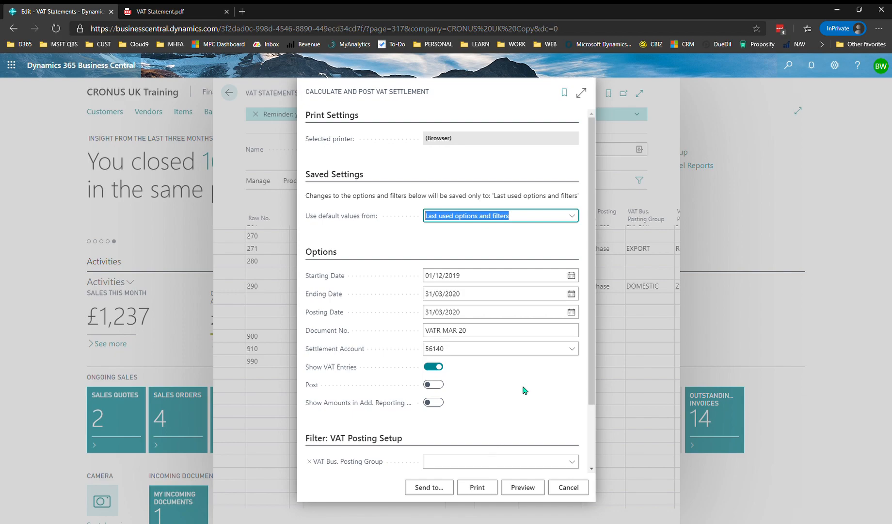
pyautogui.click(523, 488)
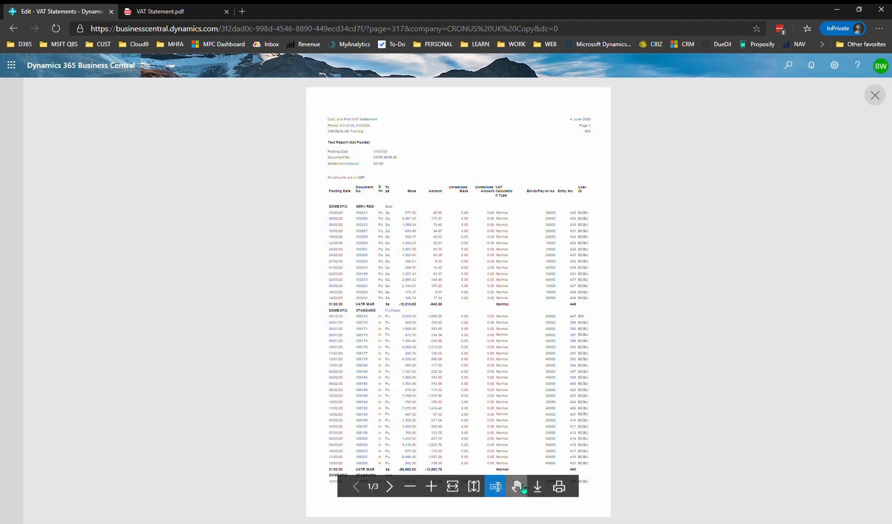
pyautogui.click(436, 487)
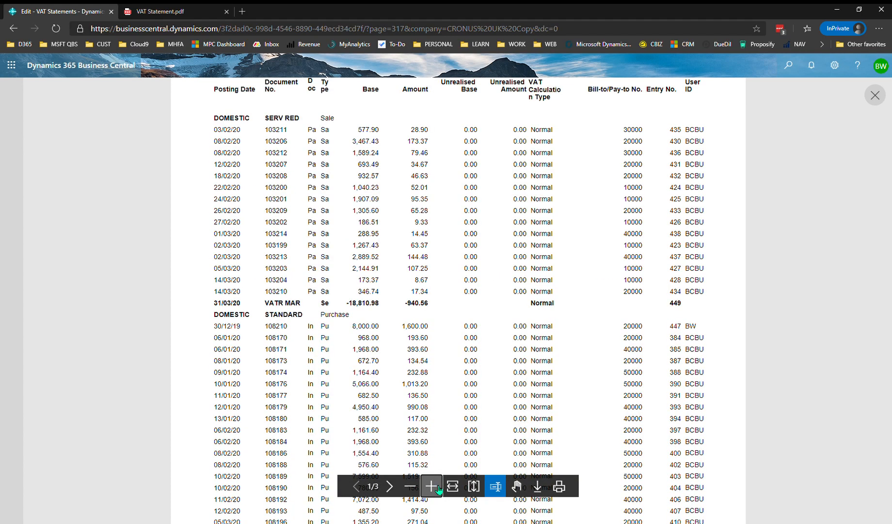
pyautogui.click(437, 487)
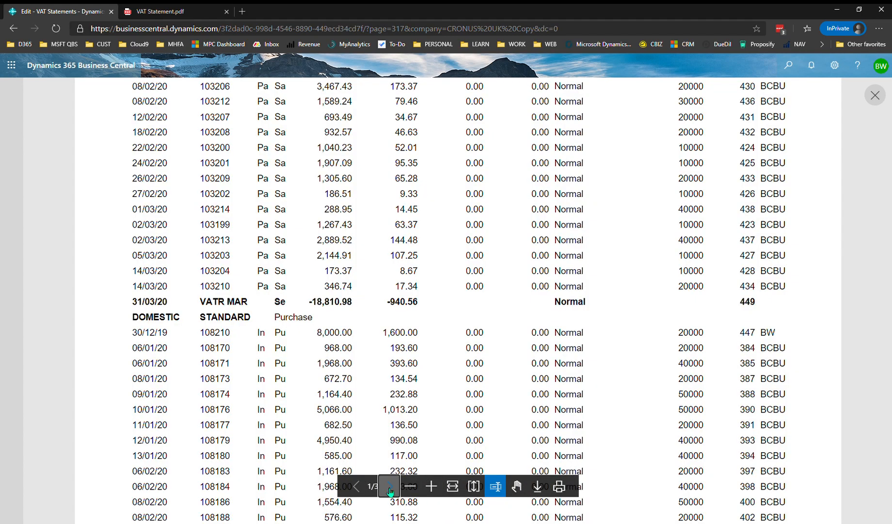
# Step: Go to the third and last page of the VAT settlement test report and examine the total VAT amount
pyautogui.click(390, 487)
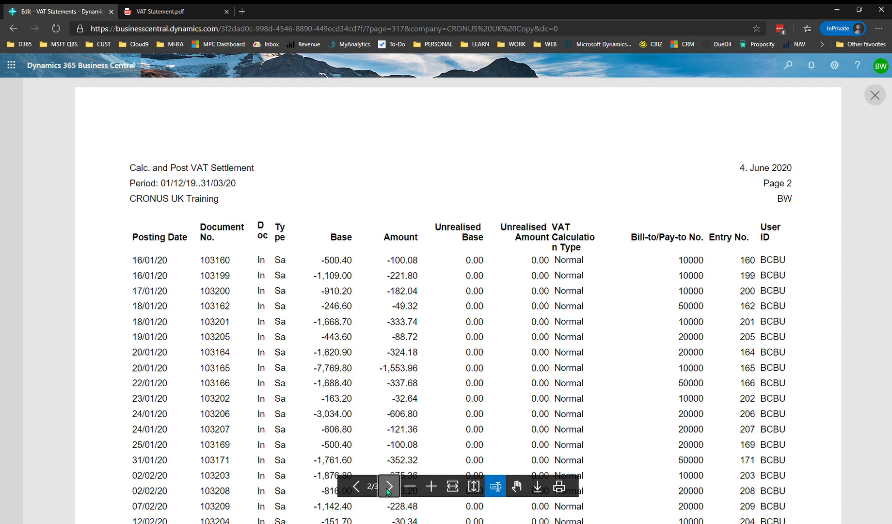
pyautogui.click(388, 487)
pyautogui.scroll(-7, 412, 373)
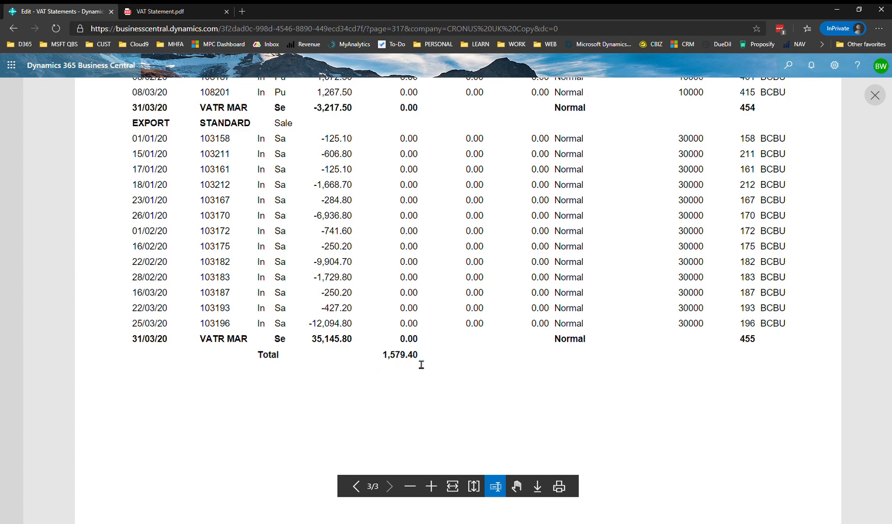
# Step: Switch to VAT Statement.pdf, enlarge it to compare its net VAT in row 005 with the settlement total, and return to the settlement preview
pyautogui.click(184, 9)
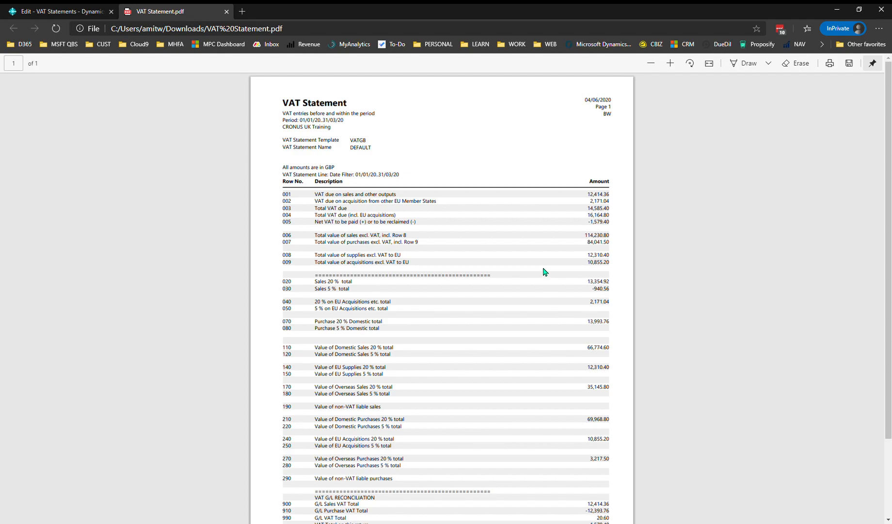
pyautogui.click(672, 64)
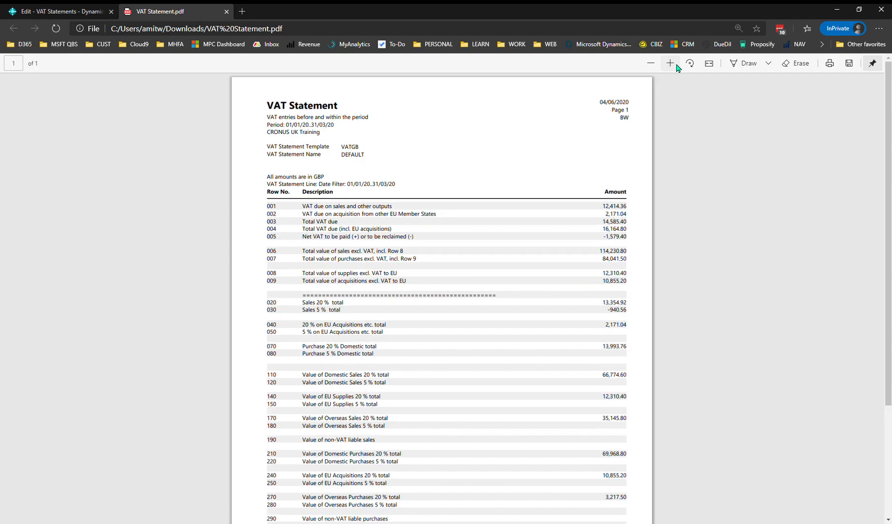
pyautogui.click(676, 67)
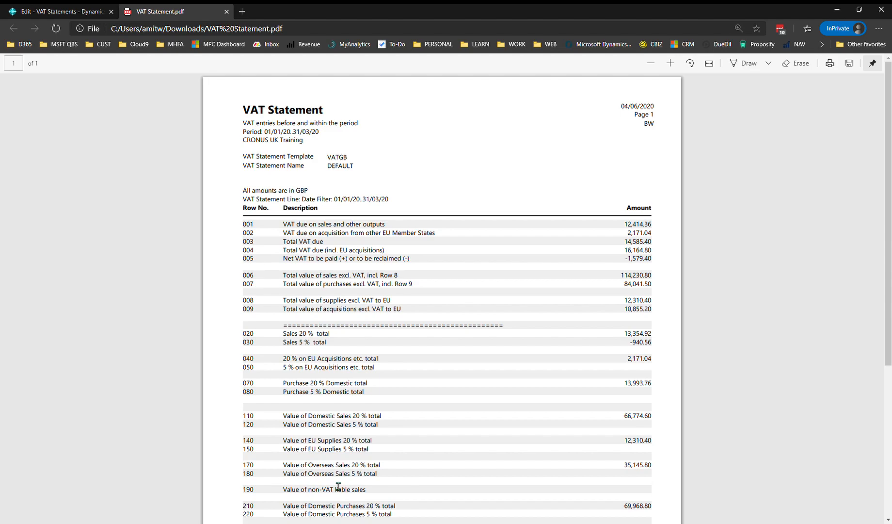
pyautogui.click(59, 14)
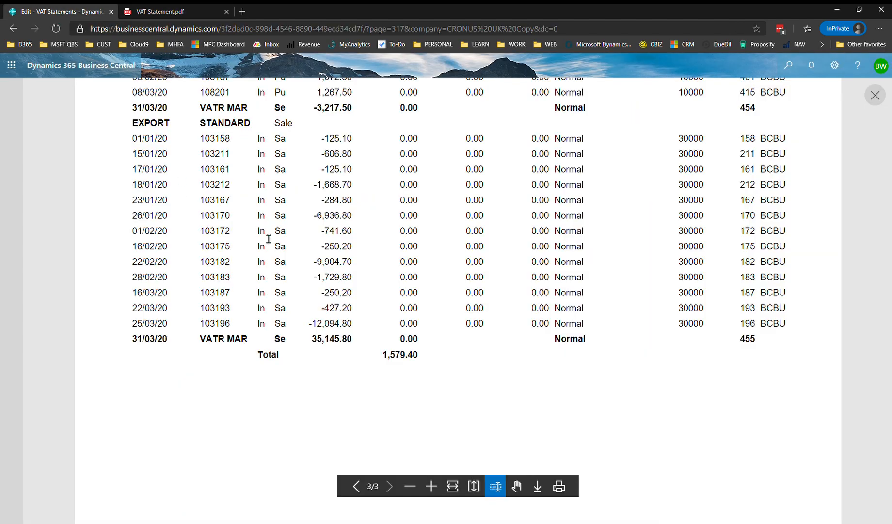